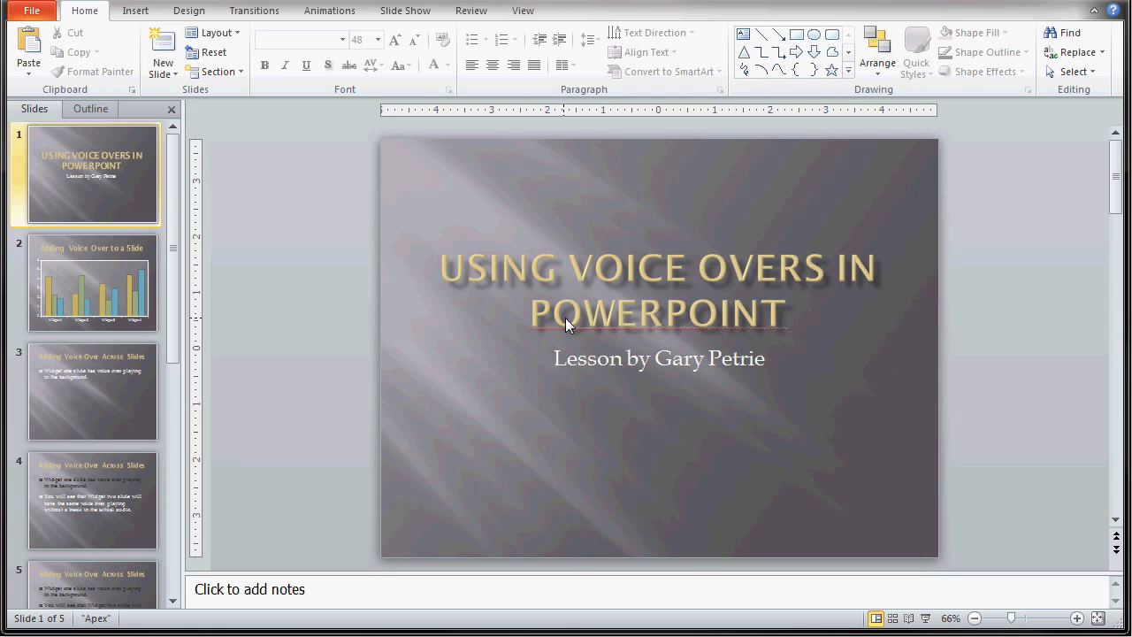
# Step: Insert the MP3 audio file info4-1 from the clients folder onto the title slide
pyautogui.click(137, 12)
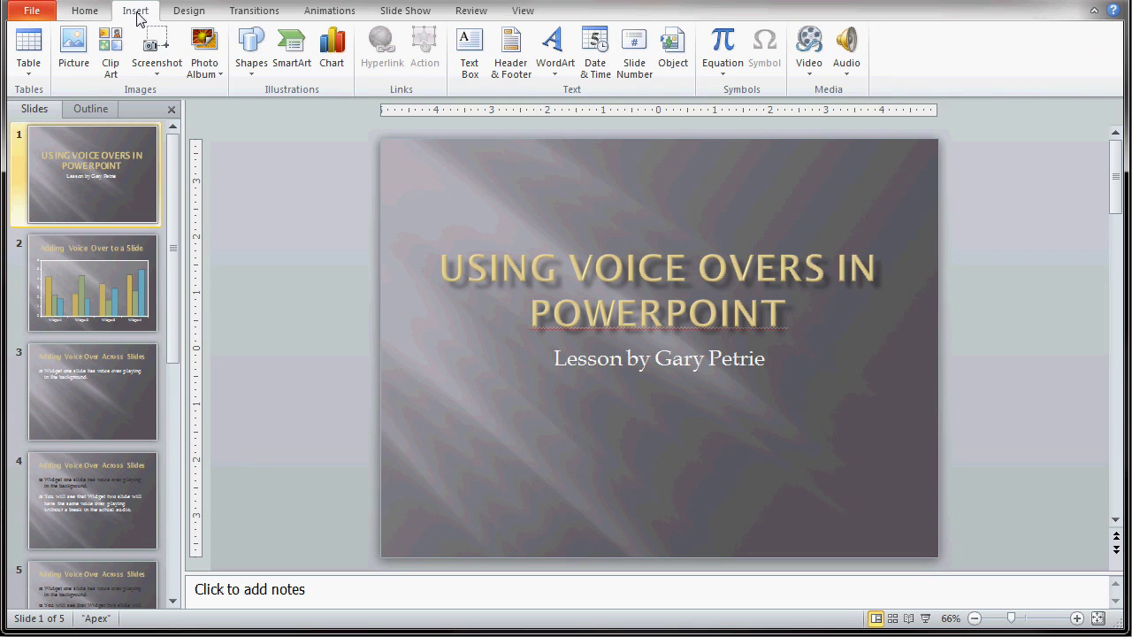
pyautogui.click(847, 75)
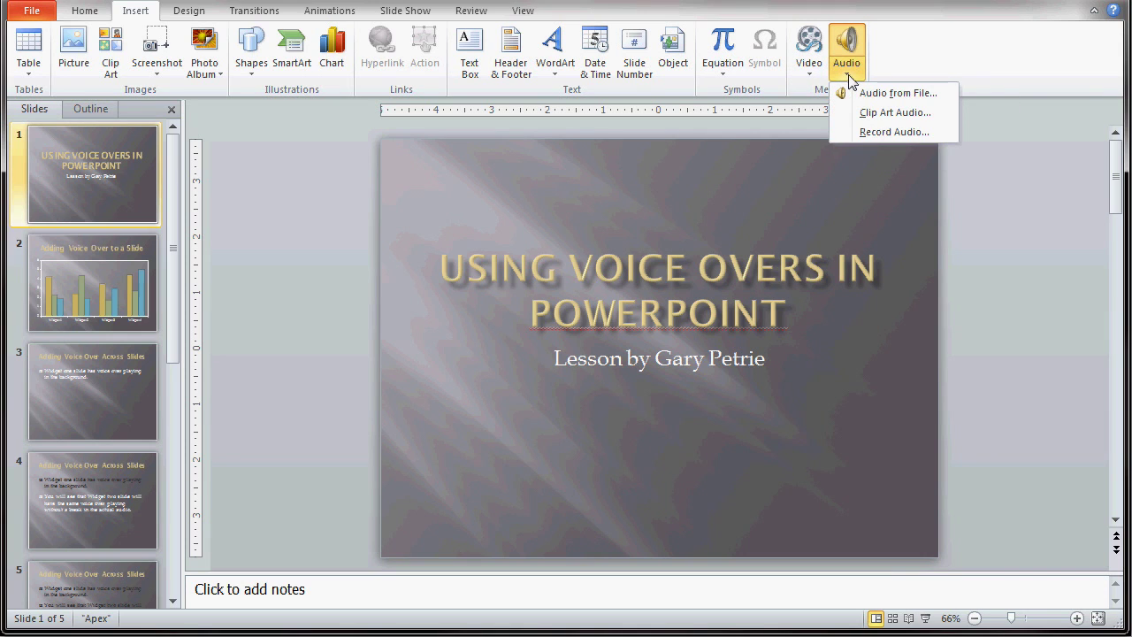
pyautogui.click(892, 98)
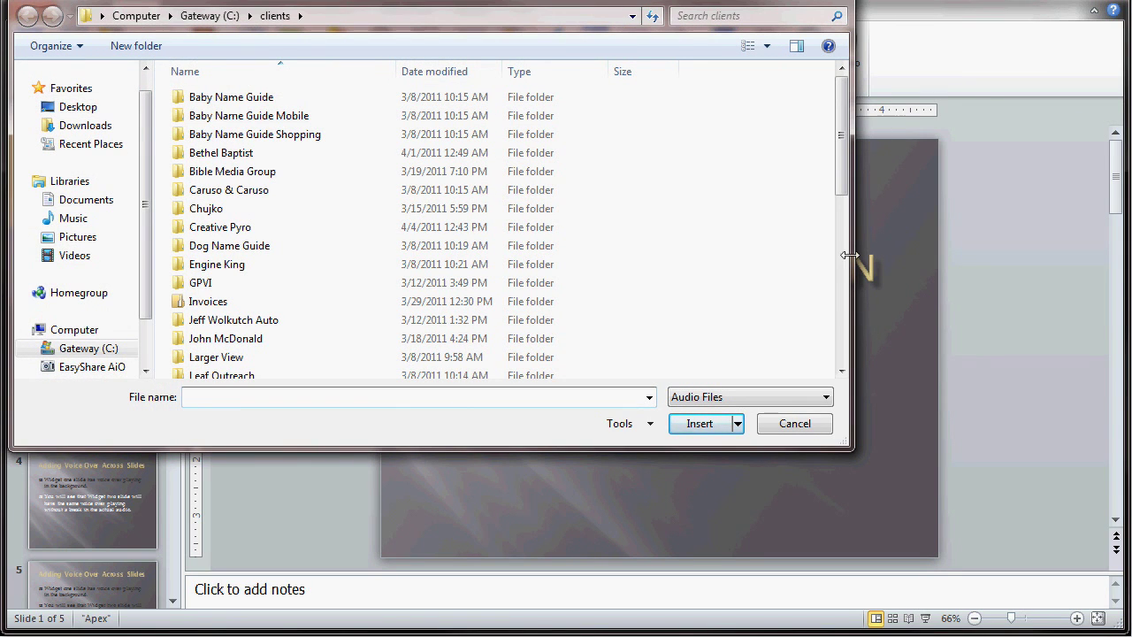
pyautogui.click(825, 397)
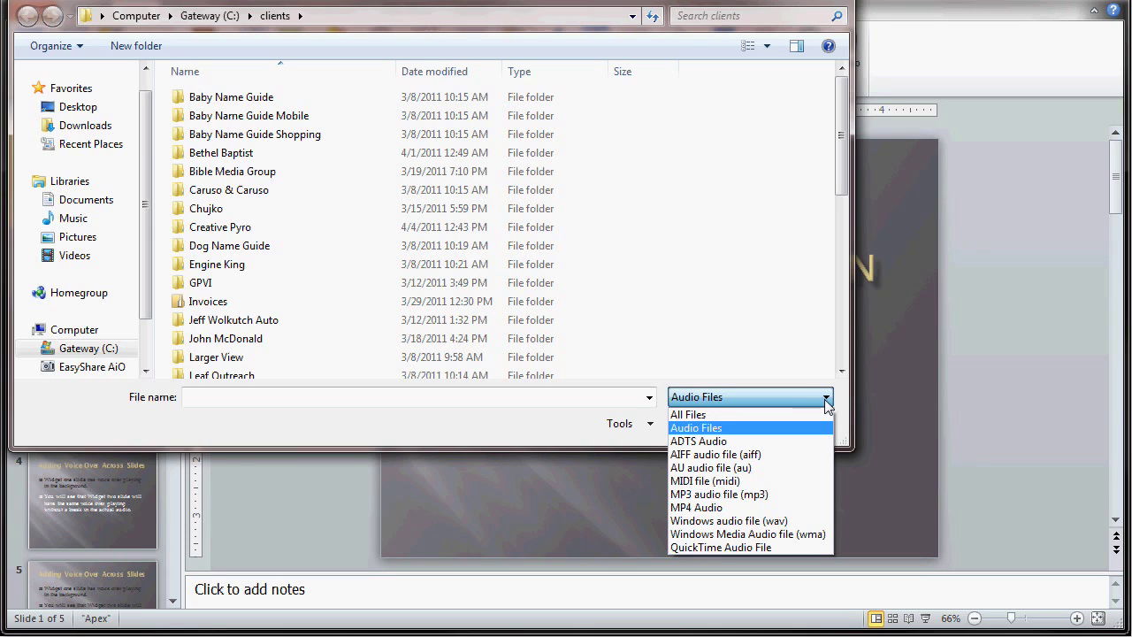
pyautogui.click(826, 397)
pyautogui.click(826, 397)
pyautogui.click(715, 429)
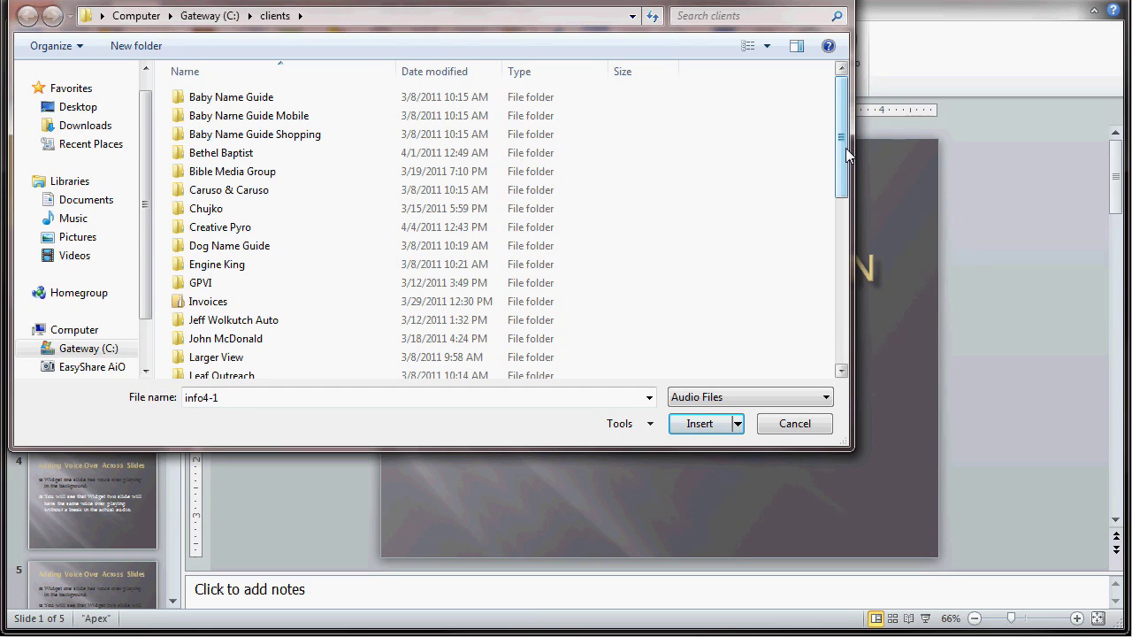
pyautogui.moveTo(846, 152); pyautogui.dragTo(835, 326)
pyautogui.click(210, 373)
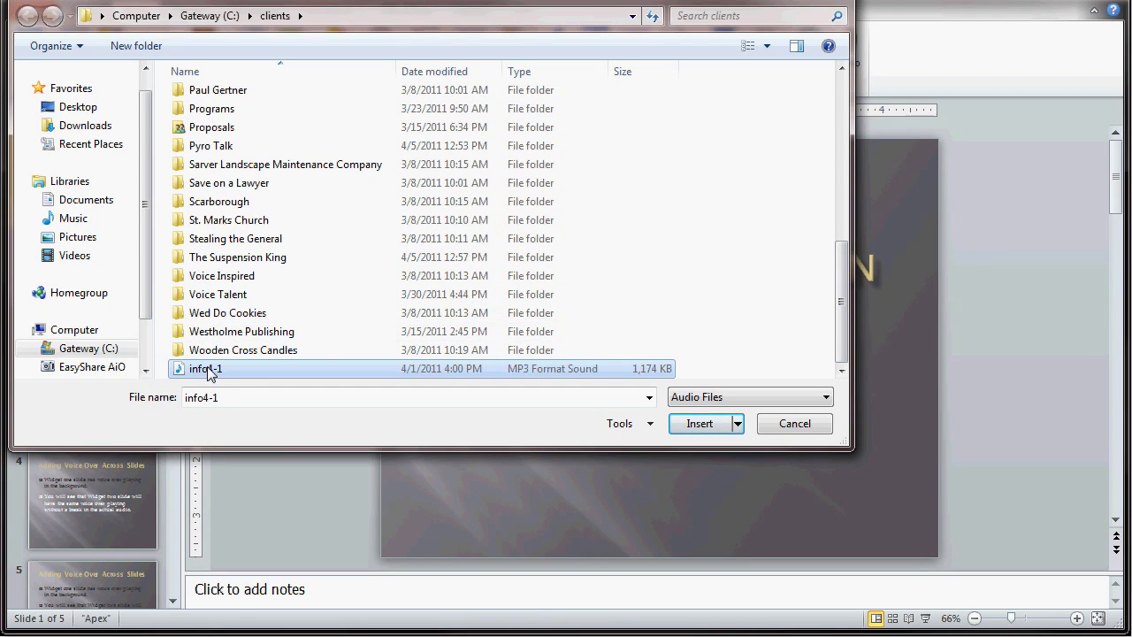
pyautogui.click(698, 422)
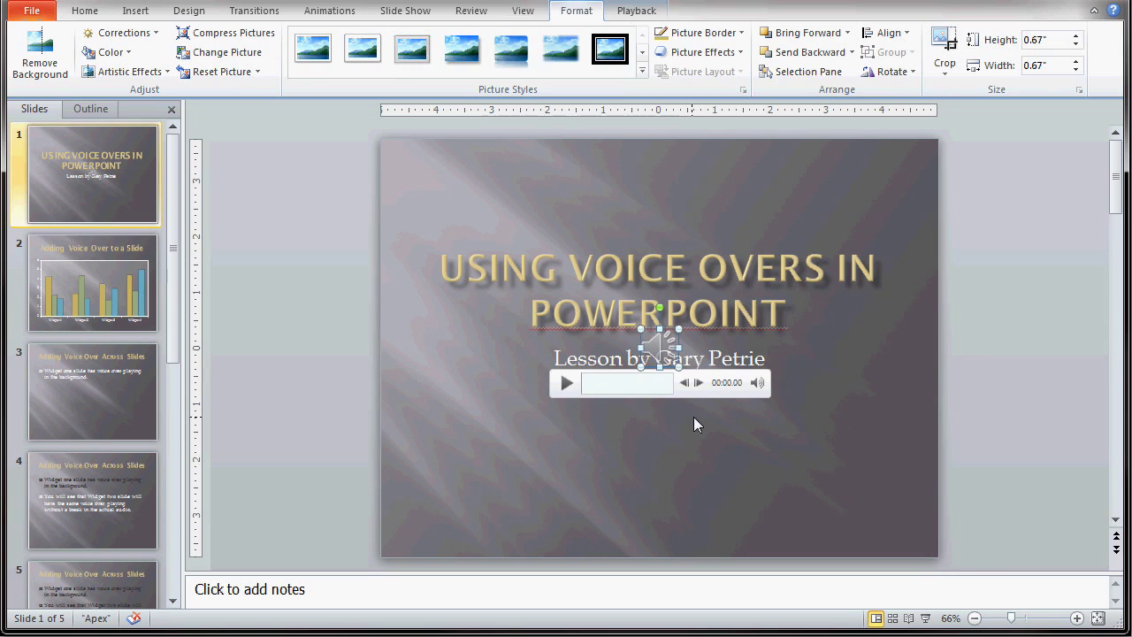
# Step: Preview the inserted audio clip on the title slide, and set its start option to Play across slides
pyautogui.click(567, 390)
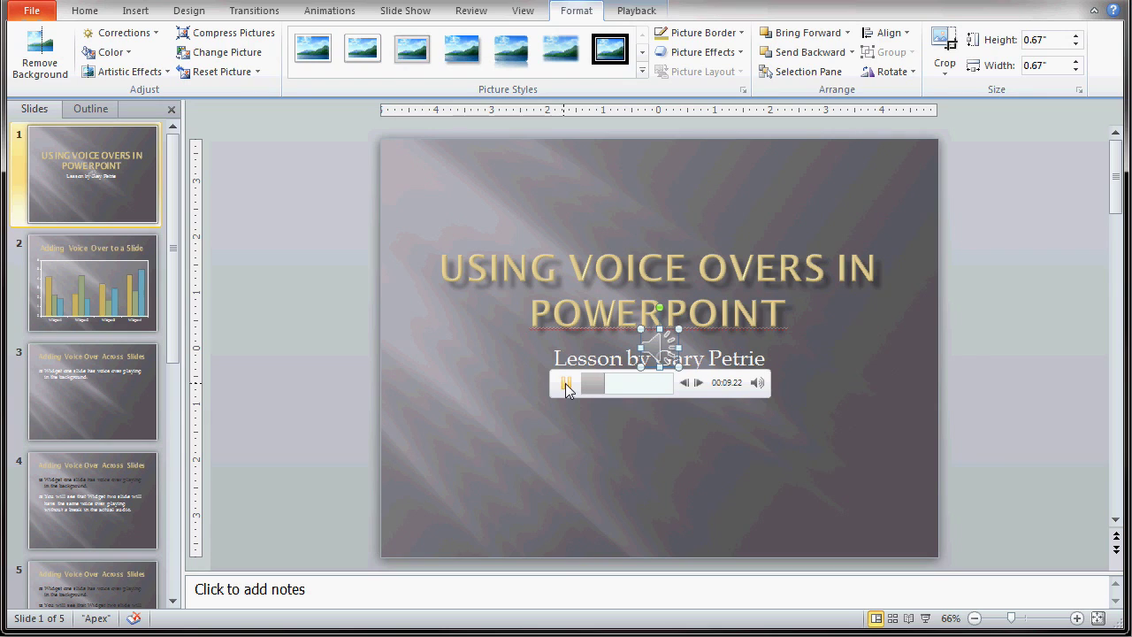
pyautogui.click(566, 385)
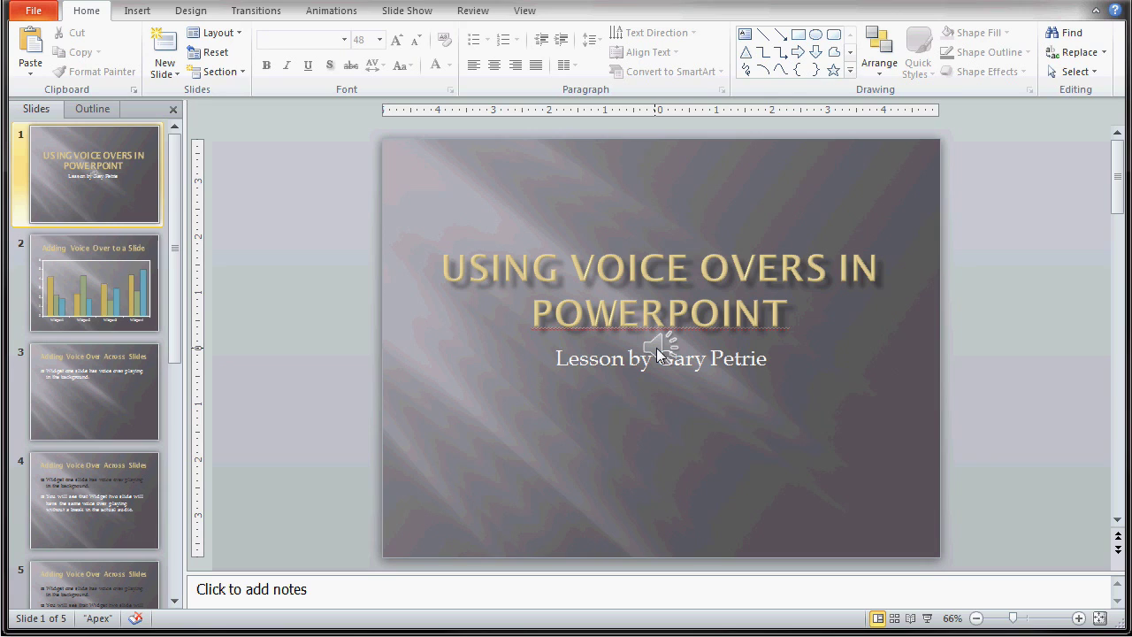
pyautogui.moveTo(657, 352)
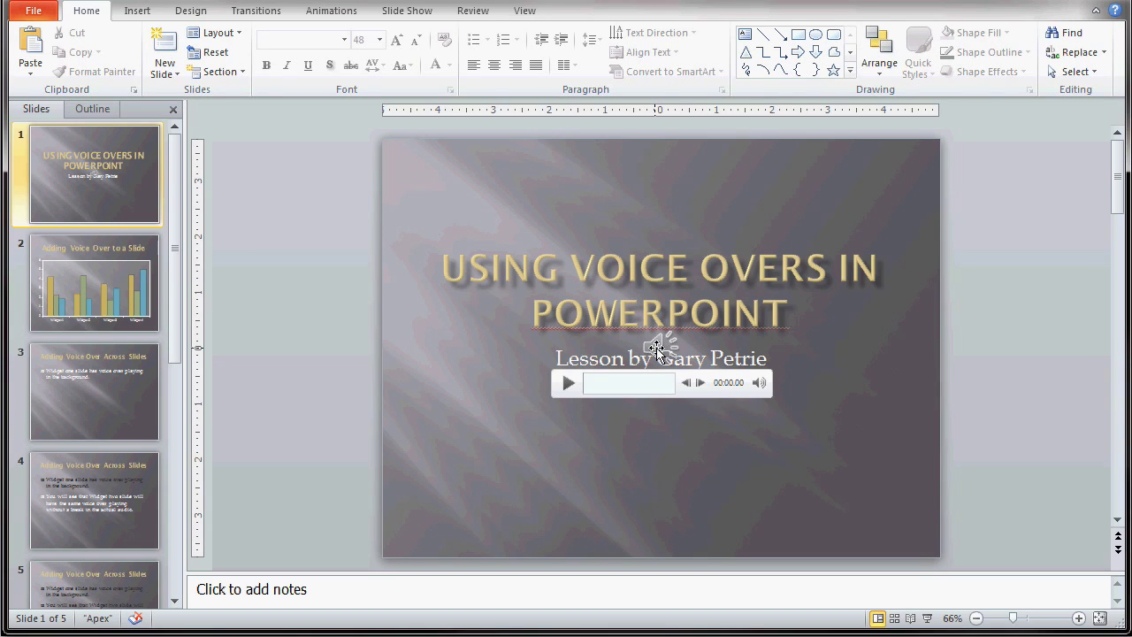
pyautogui.click(657, 349)
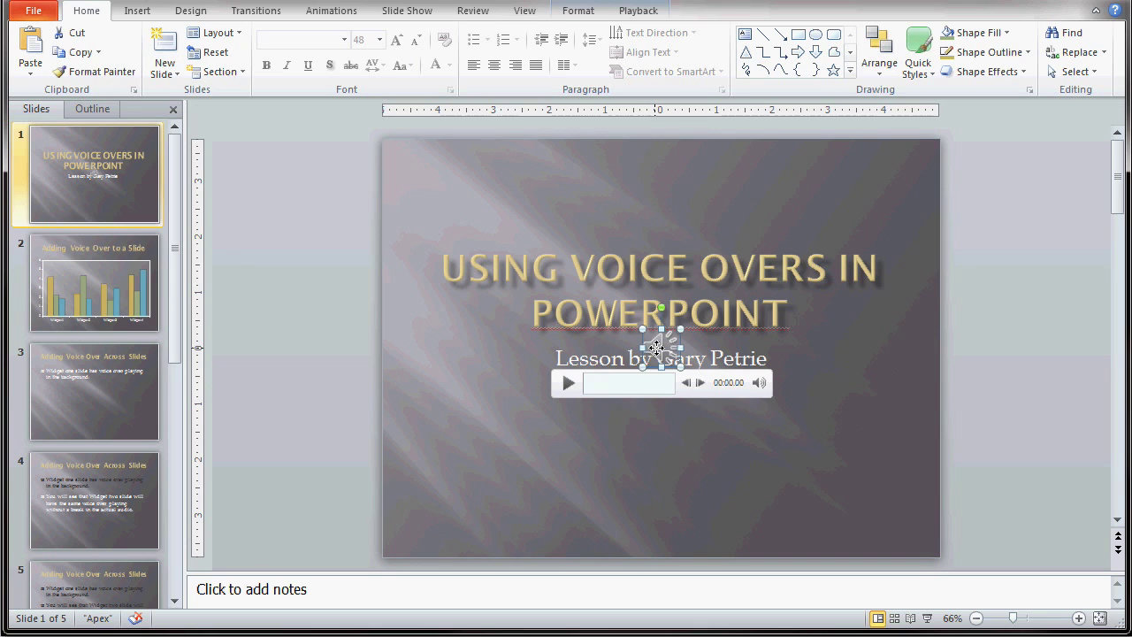
pyautogui.click(631, 19)
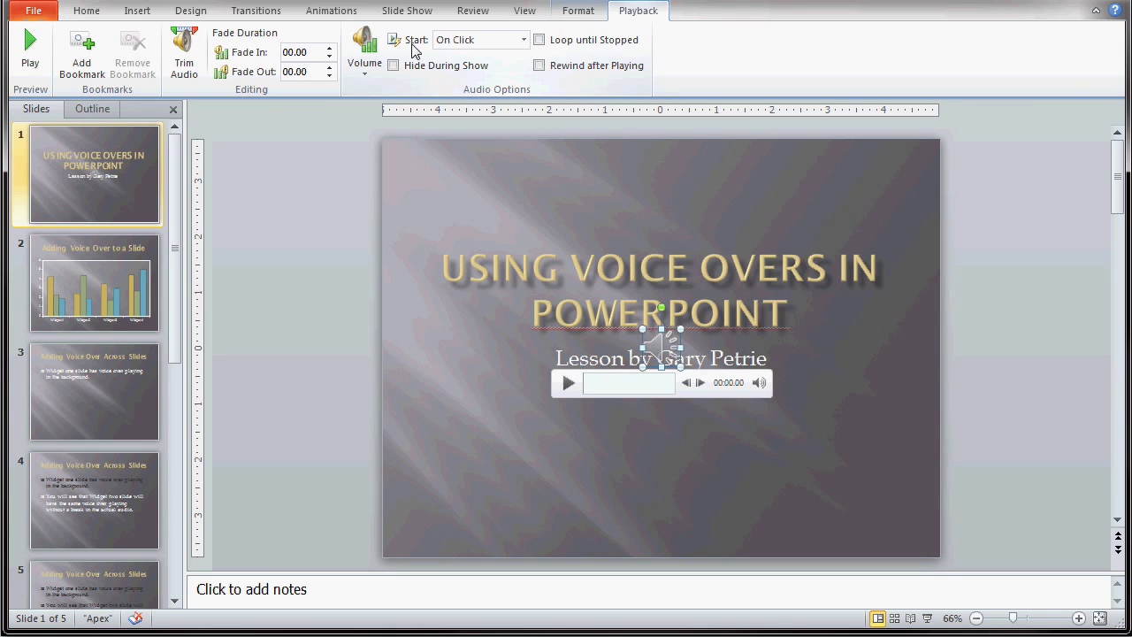
pyautogui.click(524, 40)
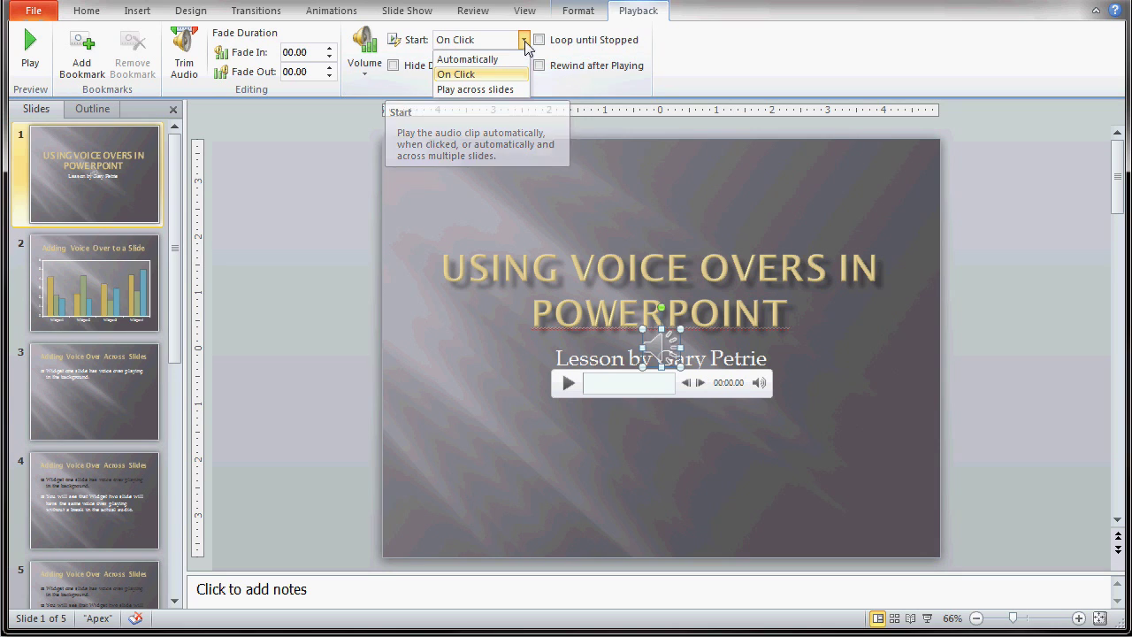
pyautogui.click(485, 89)
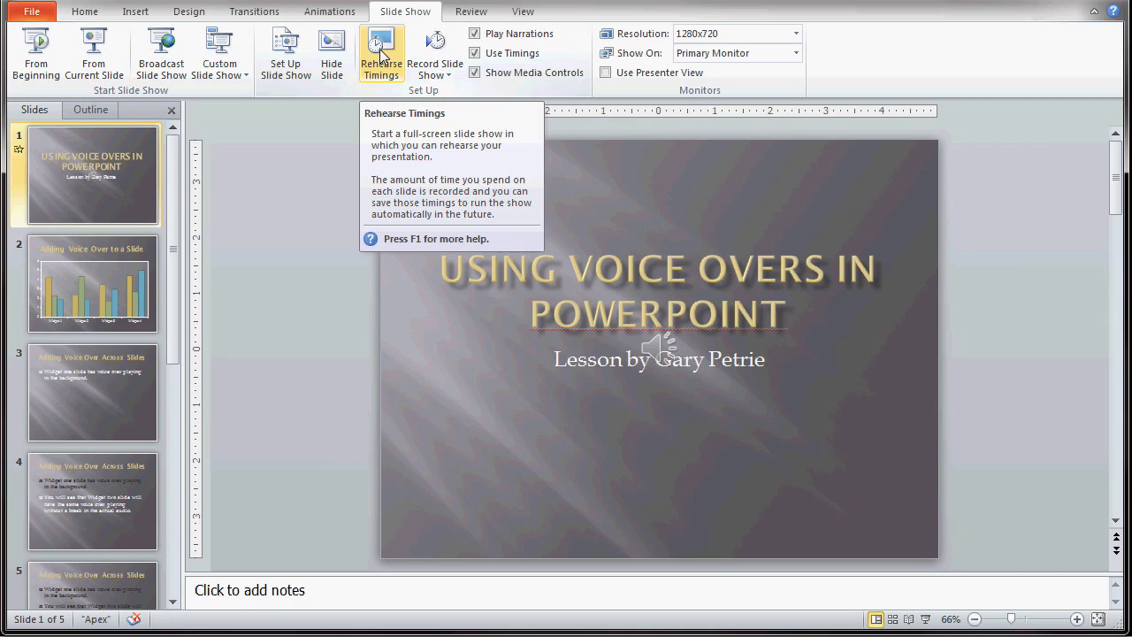
# Step: Rehearse the slide show timings by advancing through all the slides, and keep the recorded timings
pyautogui.click(379, 49)
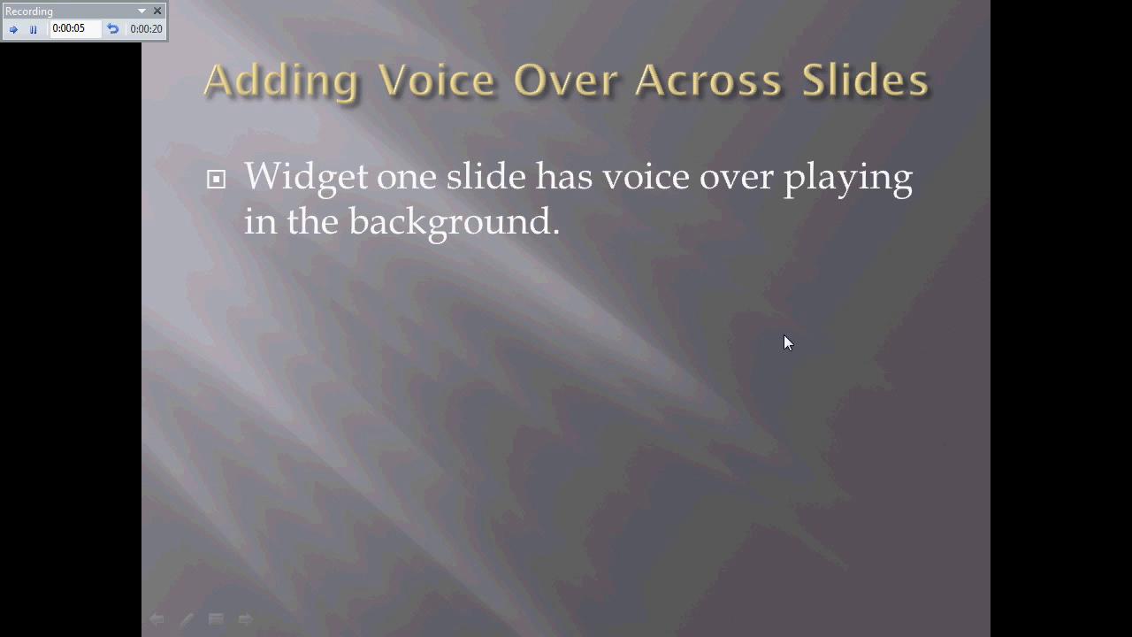
pyautogui.click(784, 335)
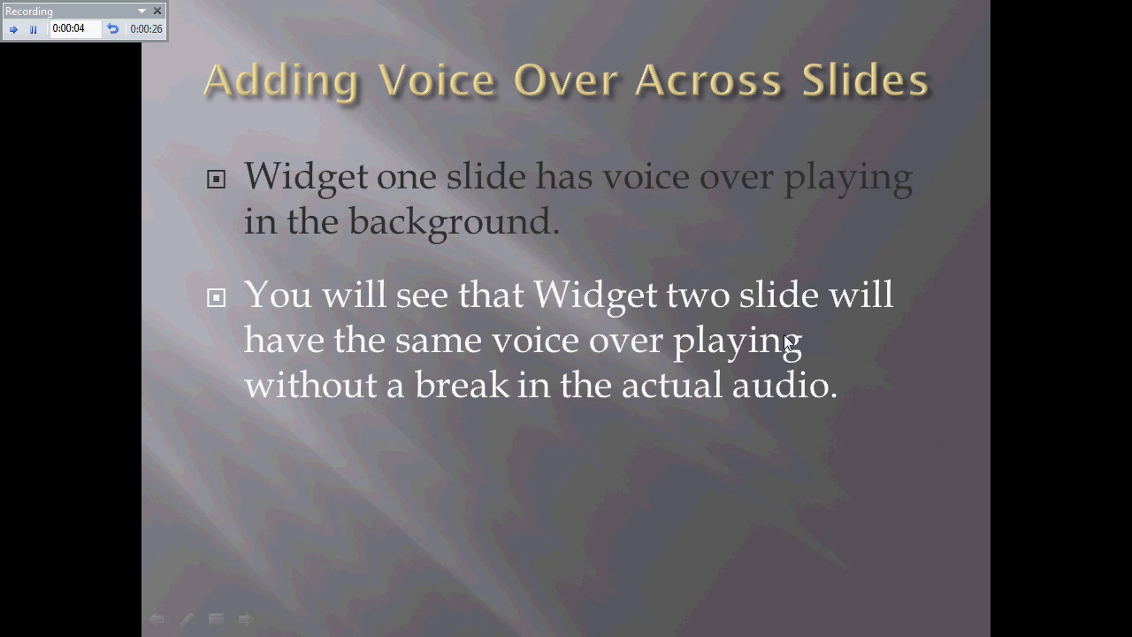
pyautogui.click(783, 334)
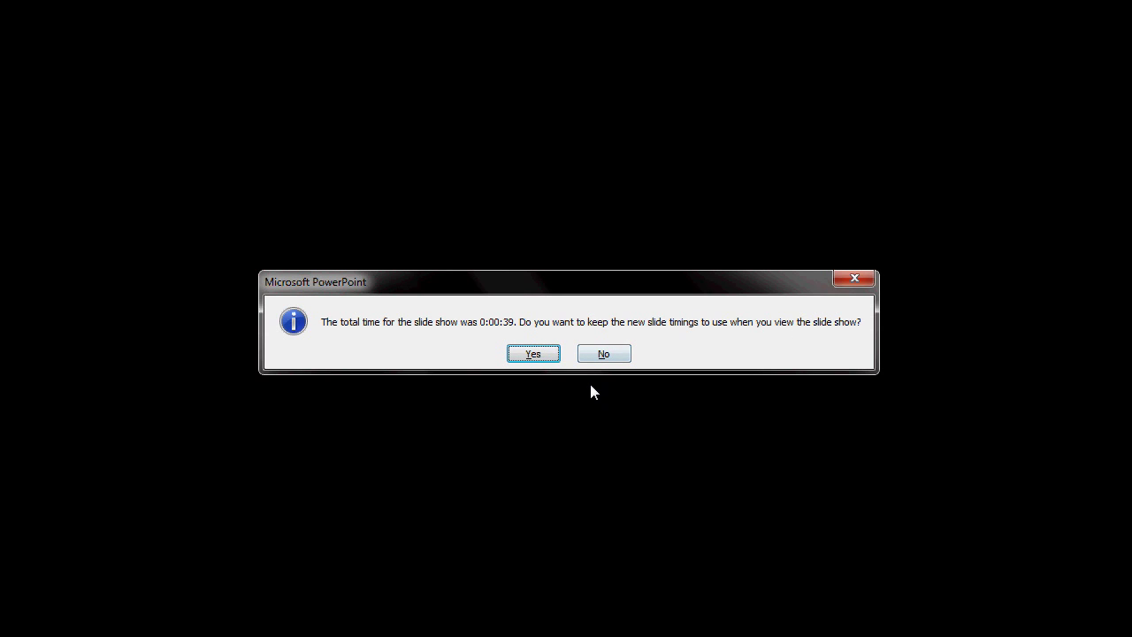
pyautogui.click(533, 354)
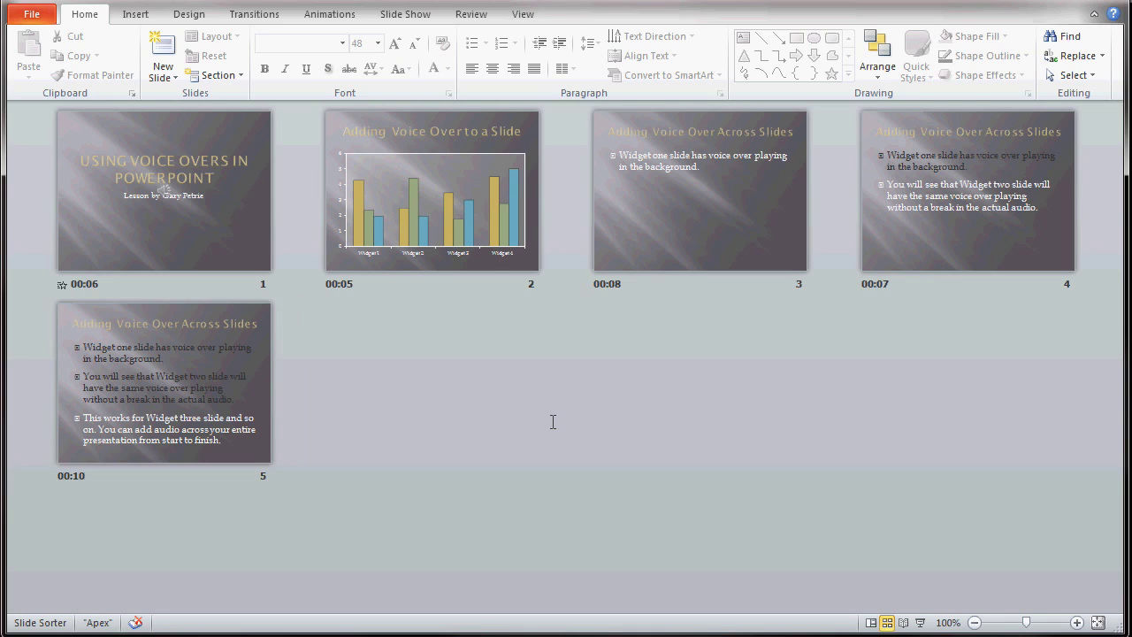
# Step: Return to editing slide 1 and set its audio clip to Hide During Show
pyautogui.doubleClick(207, 176)
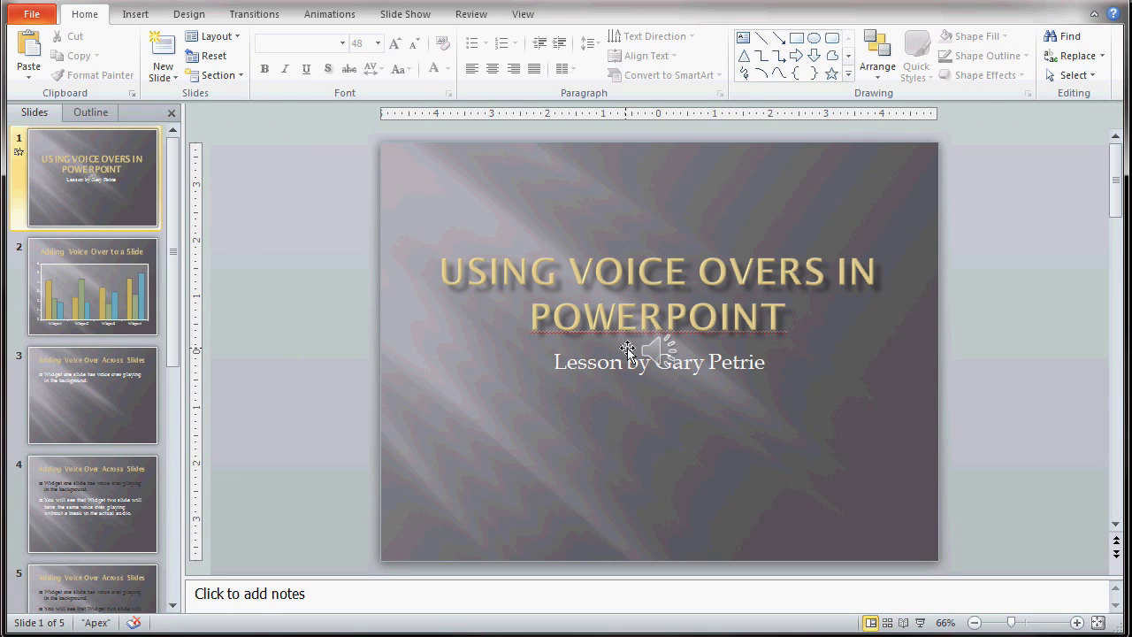
pyautogui.click(663, 352)
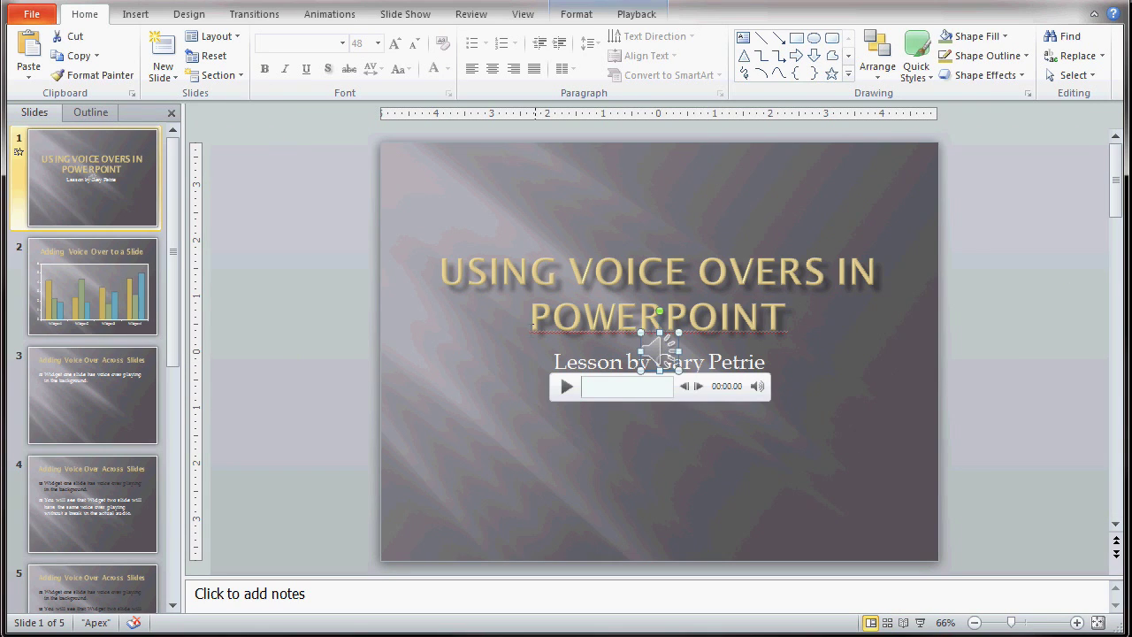
pyautogui.click(402, 342)
pyautogui.click(366, 342)
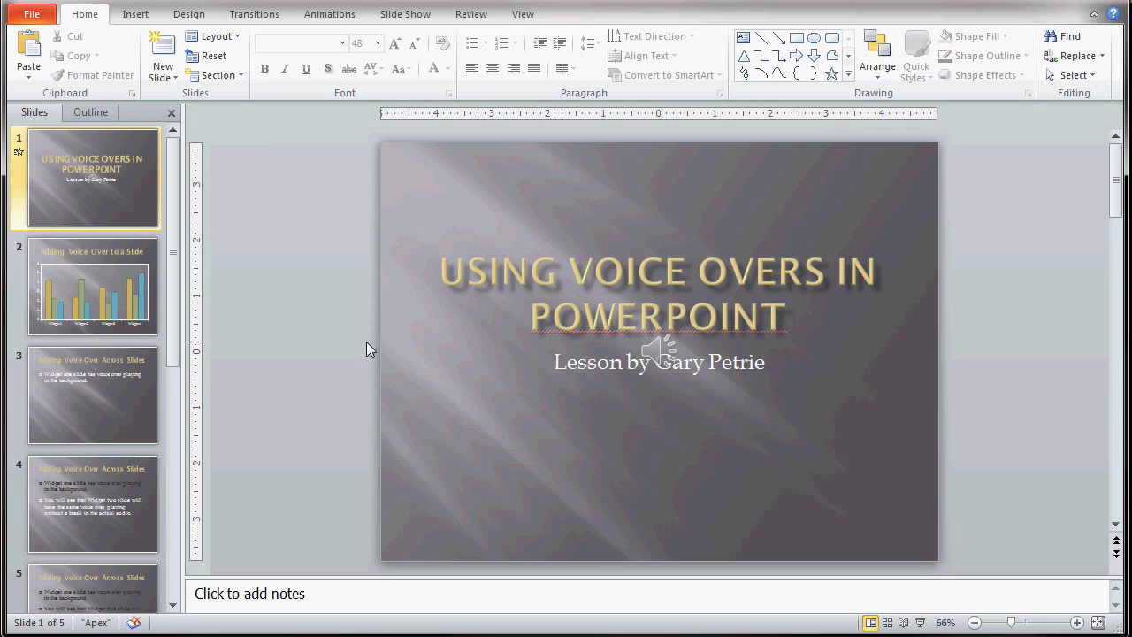
pyautogui.click(655, 347)
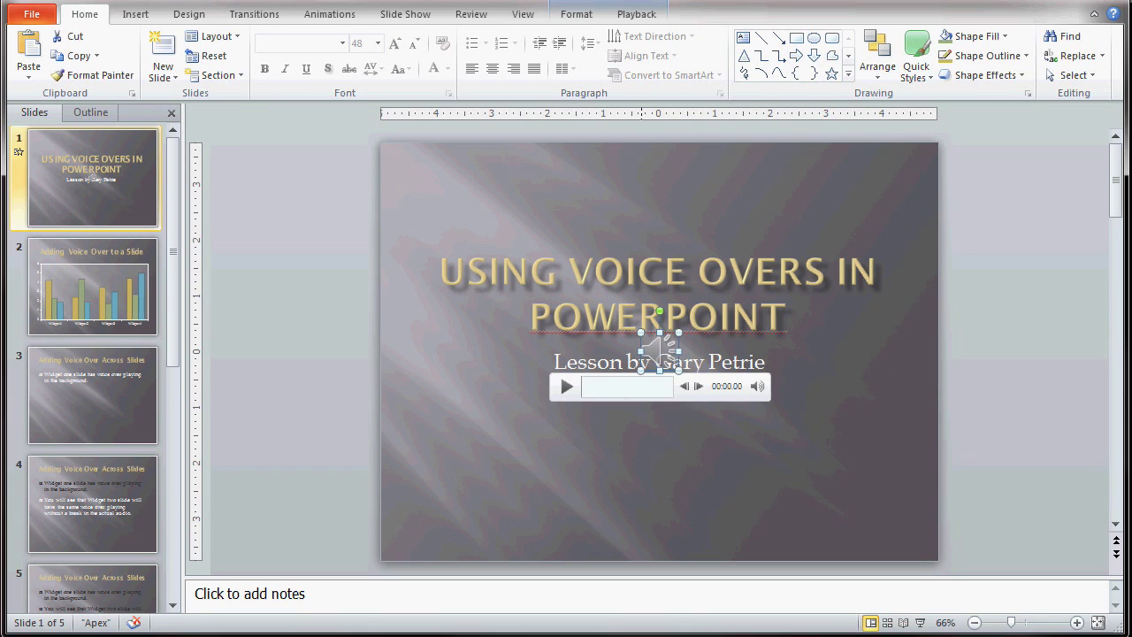
pyautogui.click(634, 18)
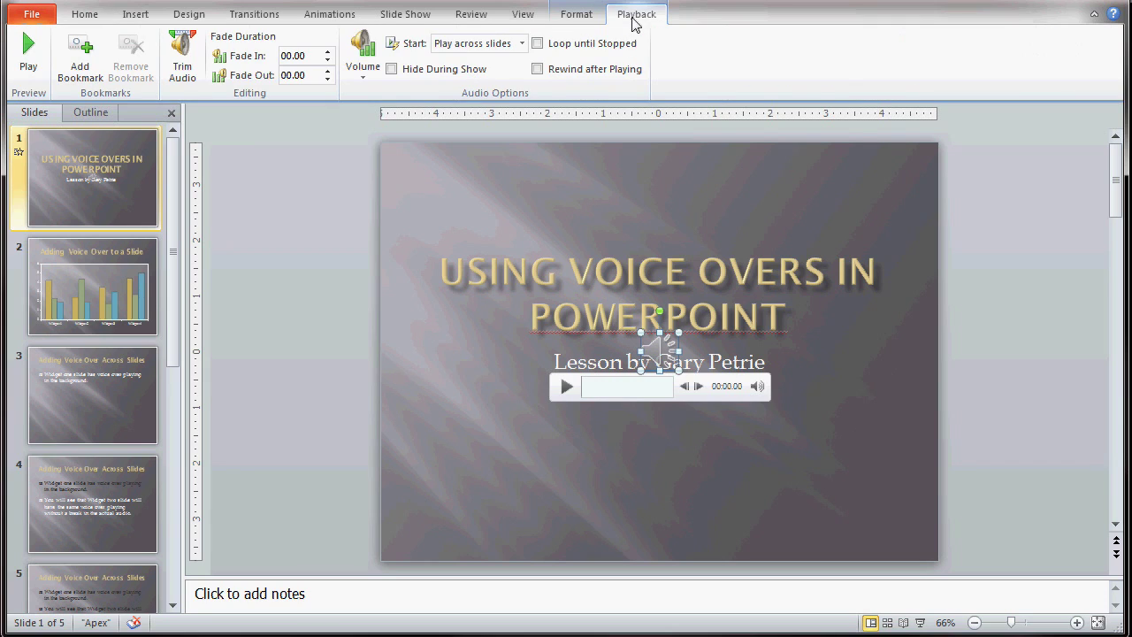
pyautogui.click(391, 70)
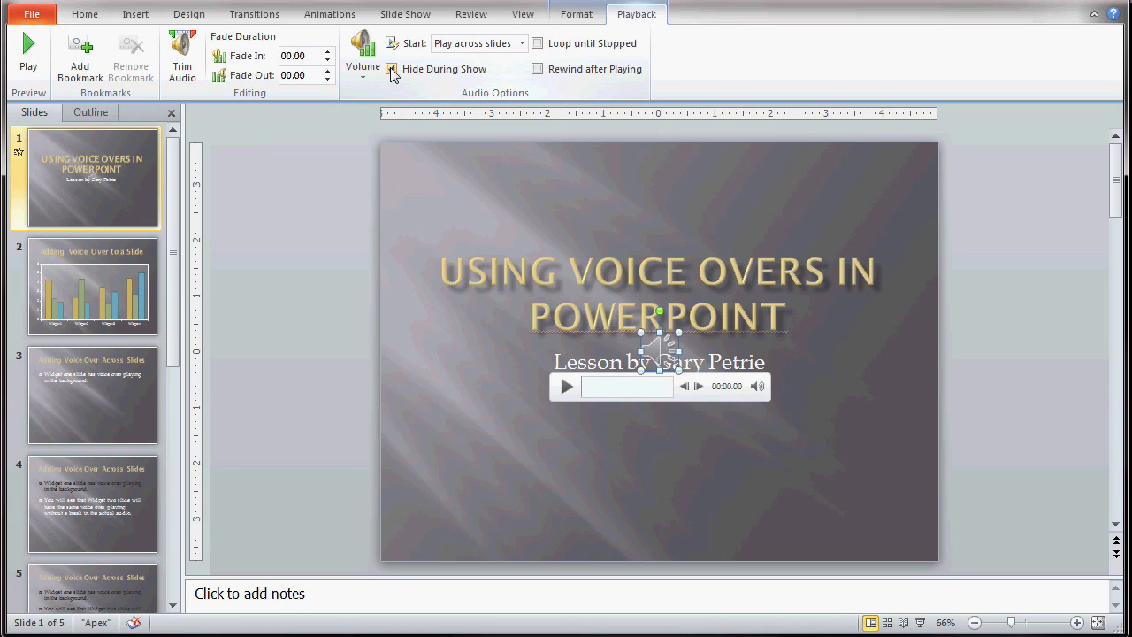
pyautogui.click(326, 253)
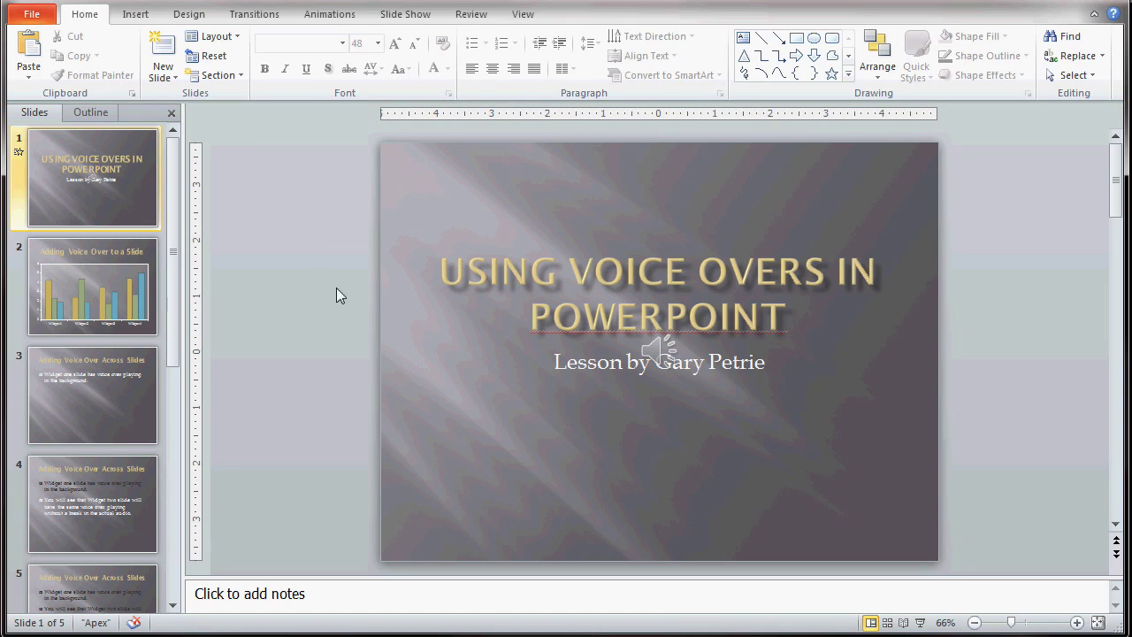
pyautogui.moveTo(652, 349)
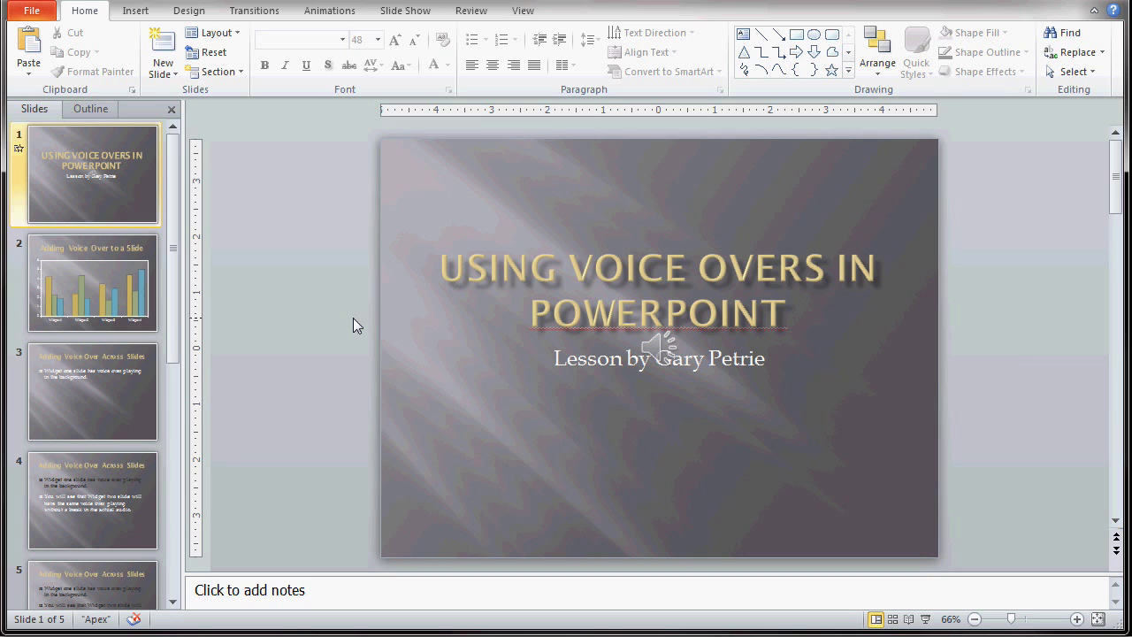
pyautogui.click(145, 18)
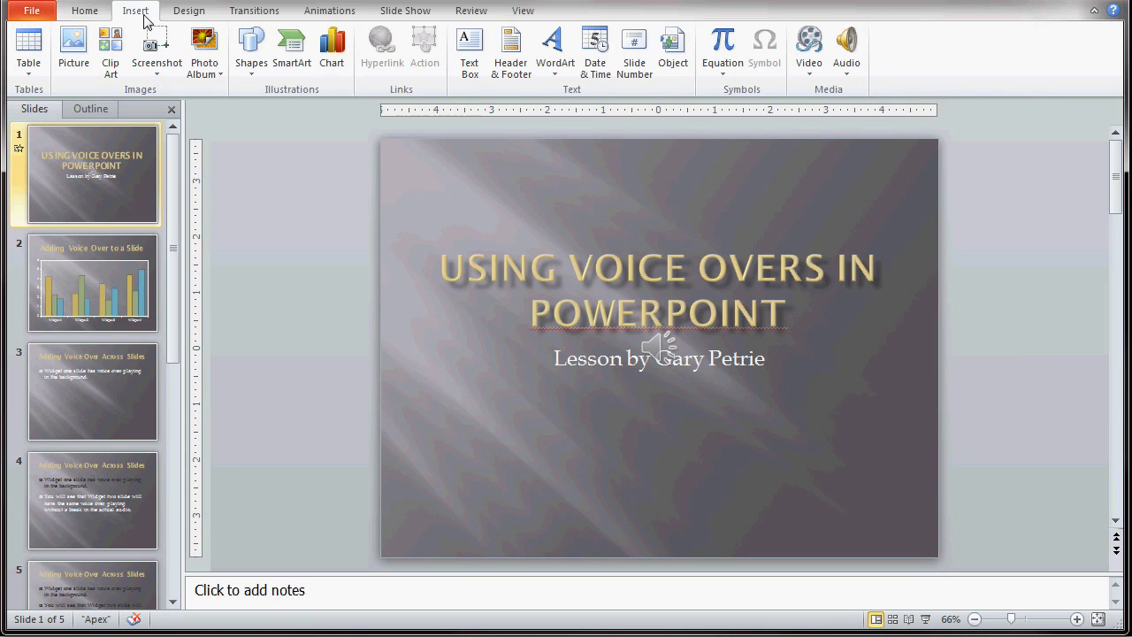
pyautogui.click(851, 81)
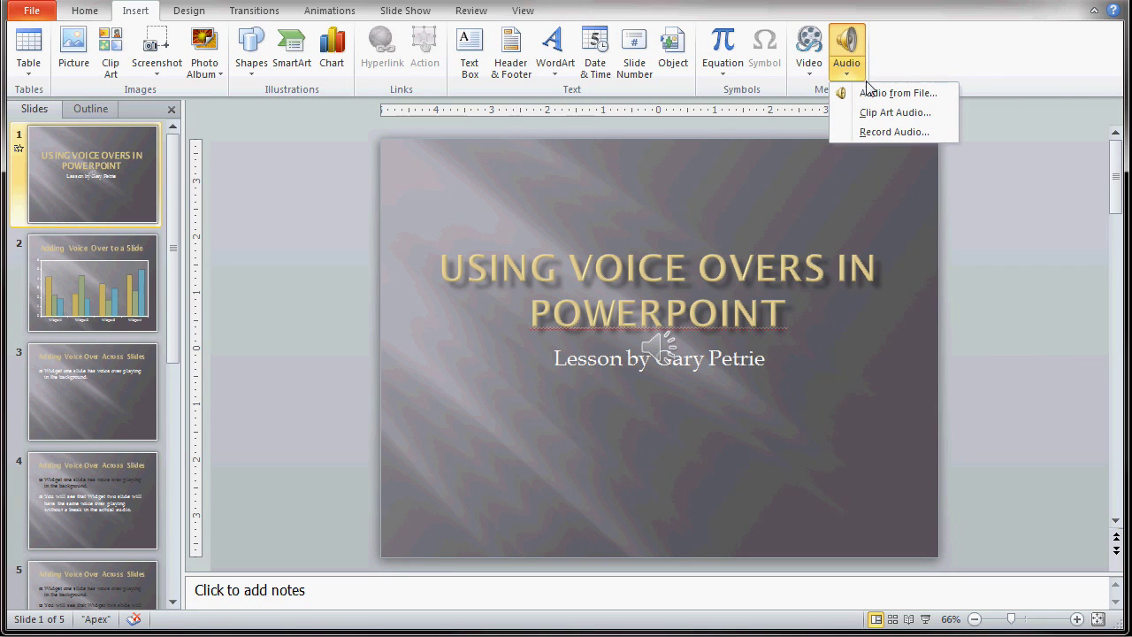
pyautogui.click(878, 94)
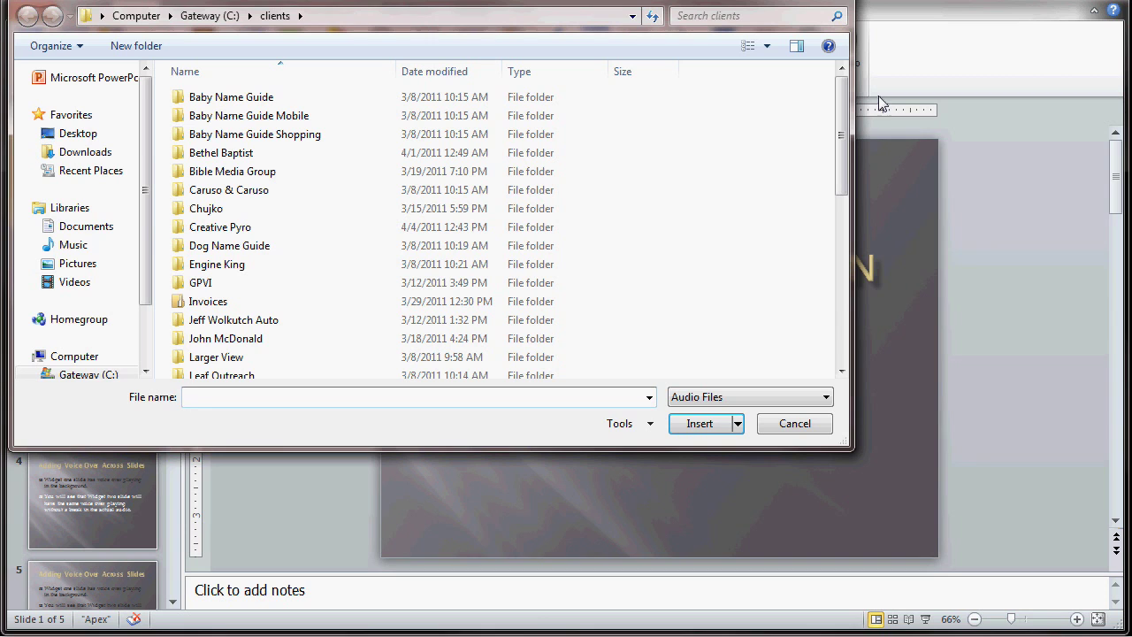
pyautogui.moveTo(735, 4); pyautogui.dragTo(844, 108)
pyautogui.moveTo(957, 210); pyautogui.dragTo(953, 377)
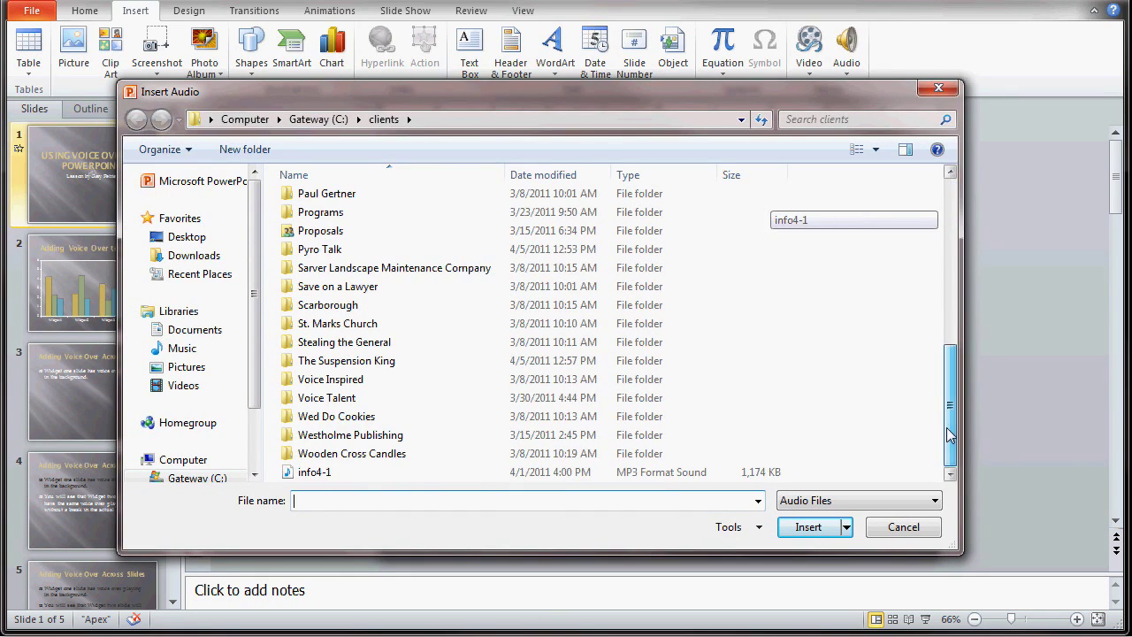
pyautogui.click(310, 473)
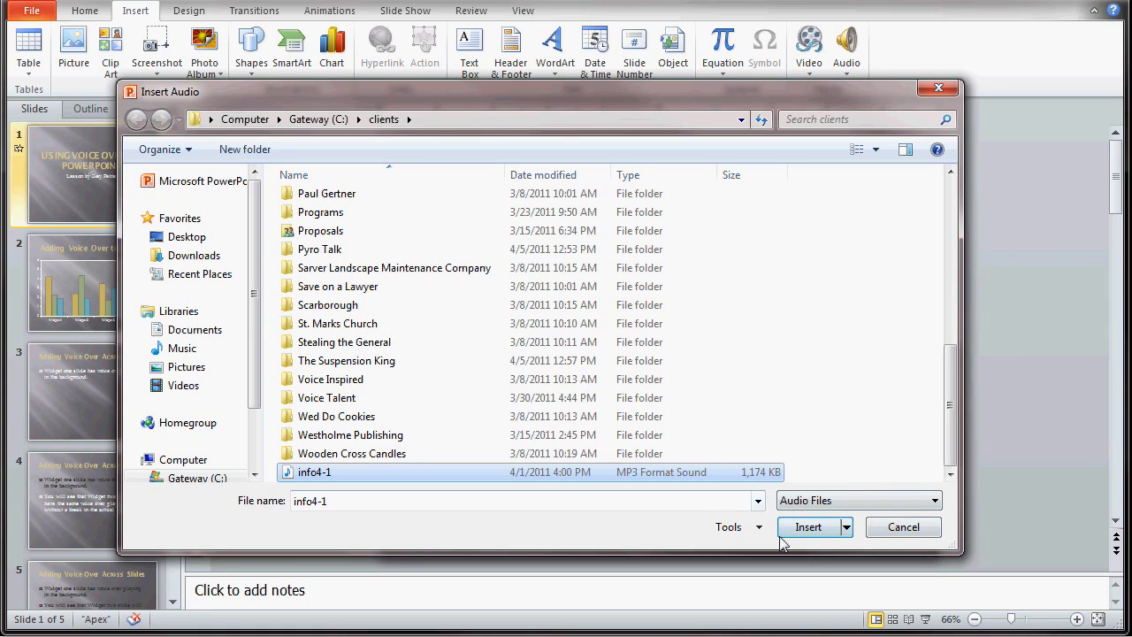
pyautogui.click(846, 527)
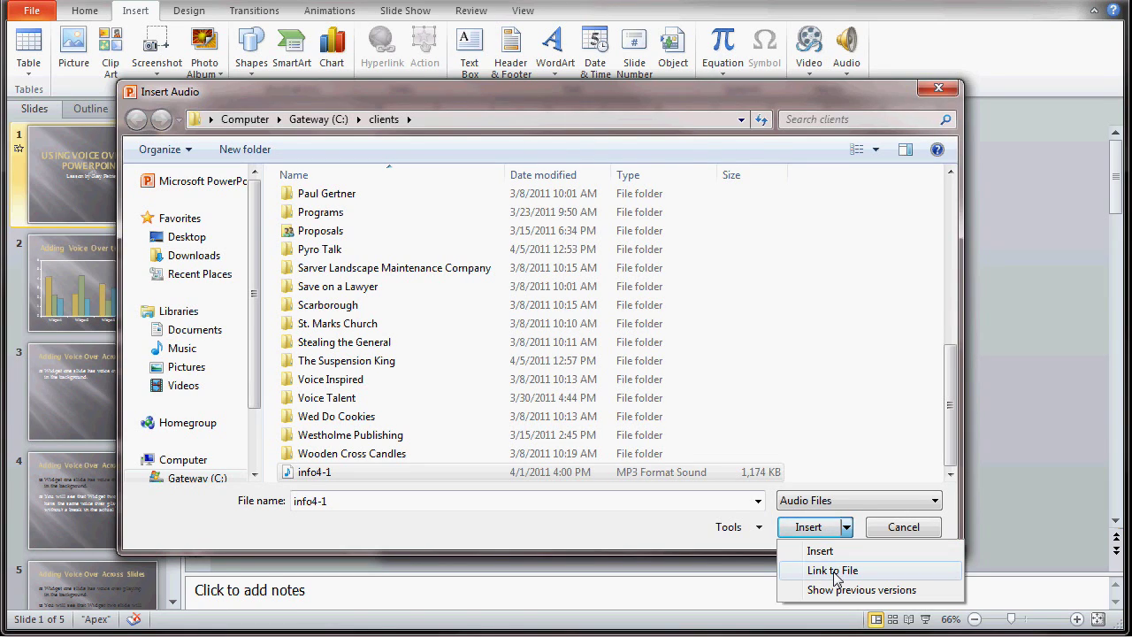
pyautogui.click(859, 456)
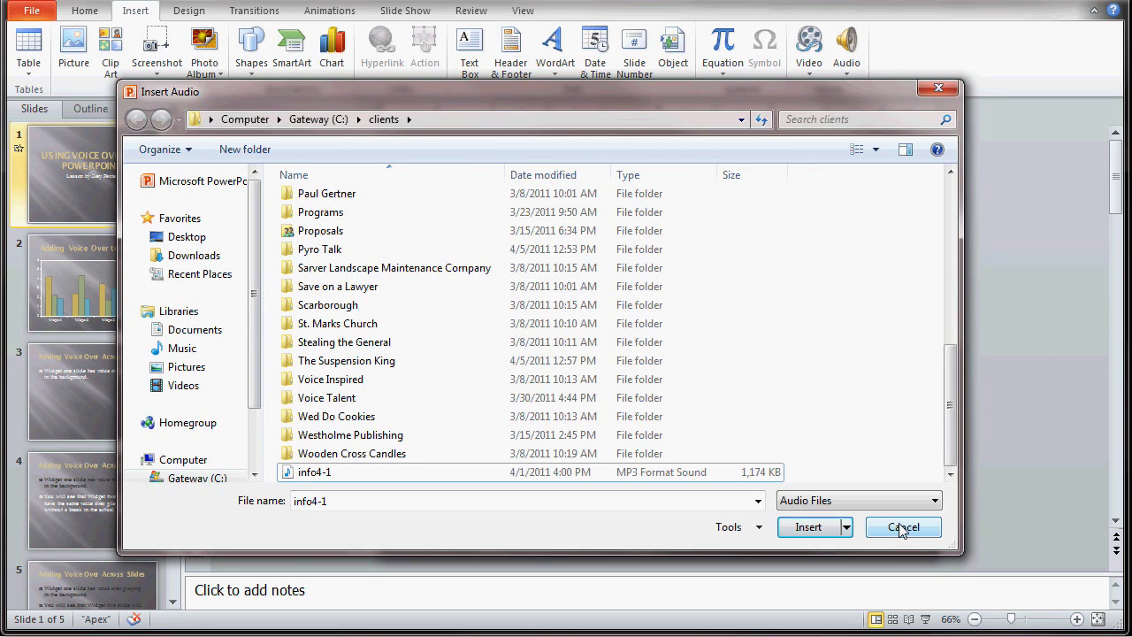
pyautogui.click(902, 528)
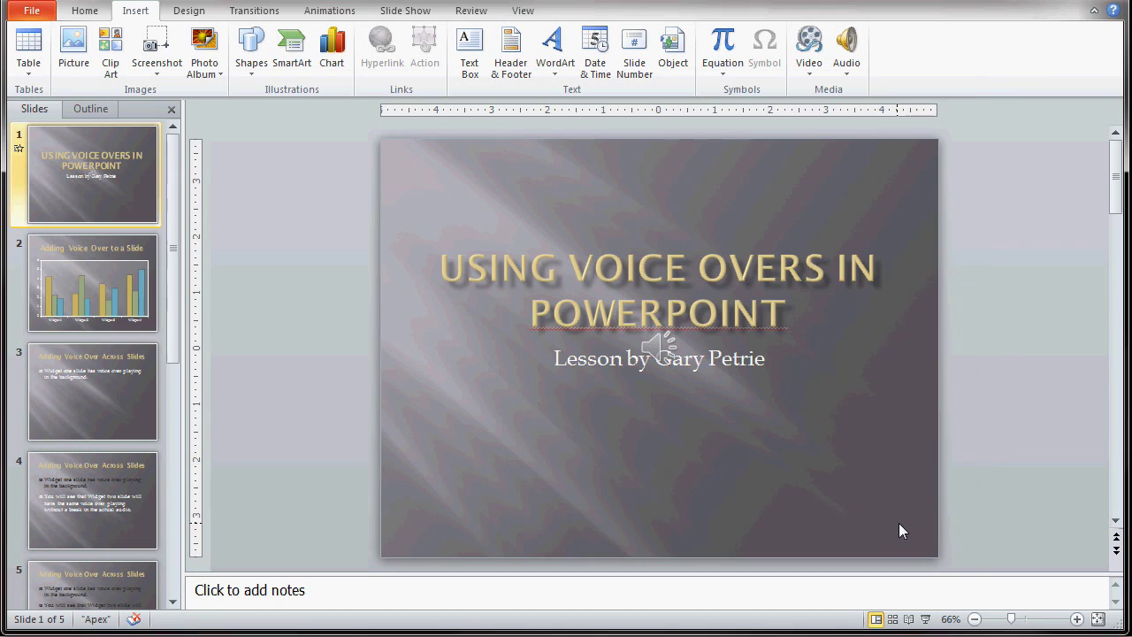